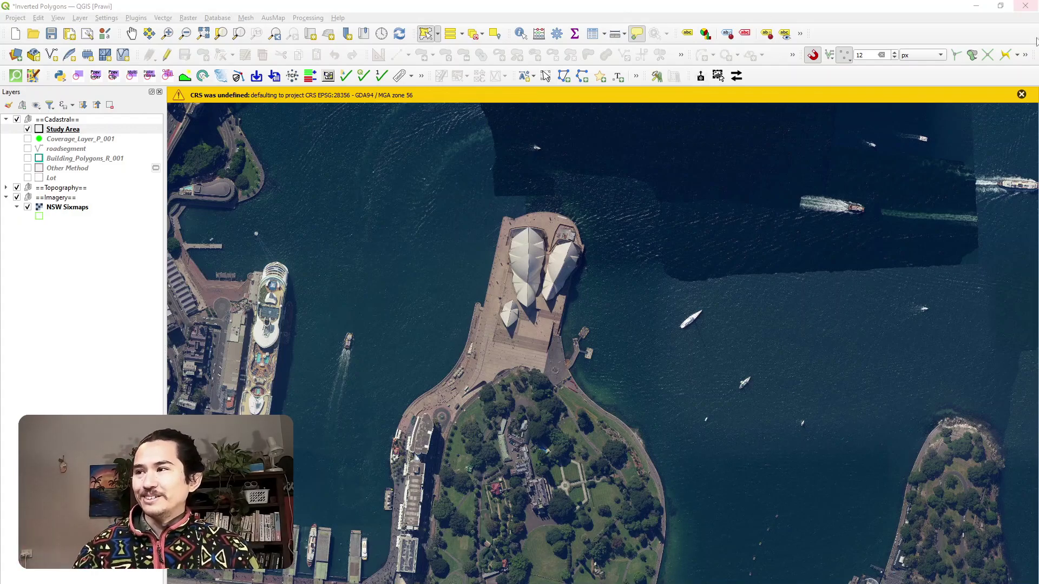
Step: Dismiss the undefined-CRS warning and select the Study Area layer
{"action": "left_click", "coordinate": [1022, 95]}
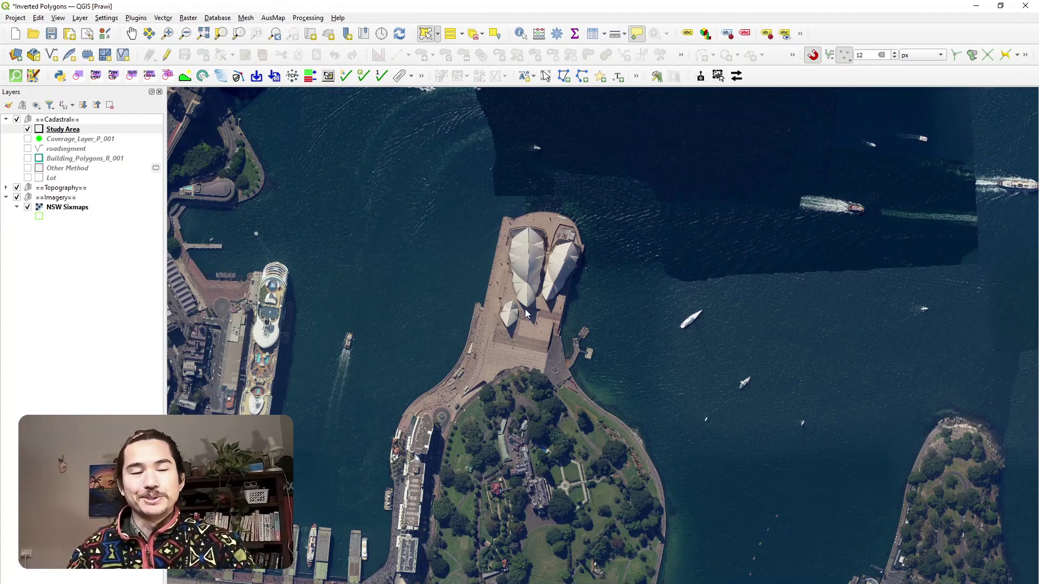
{"action": "left_click", "coordinate": [70, 133]}
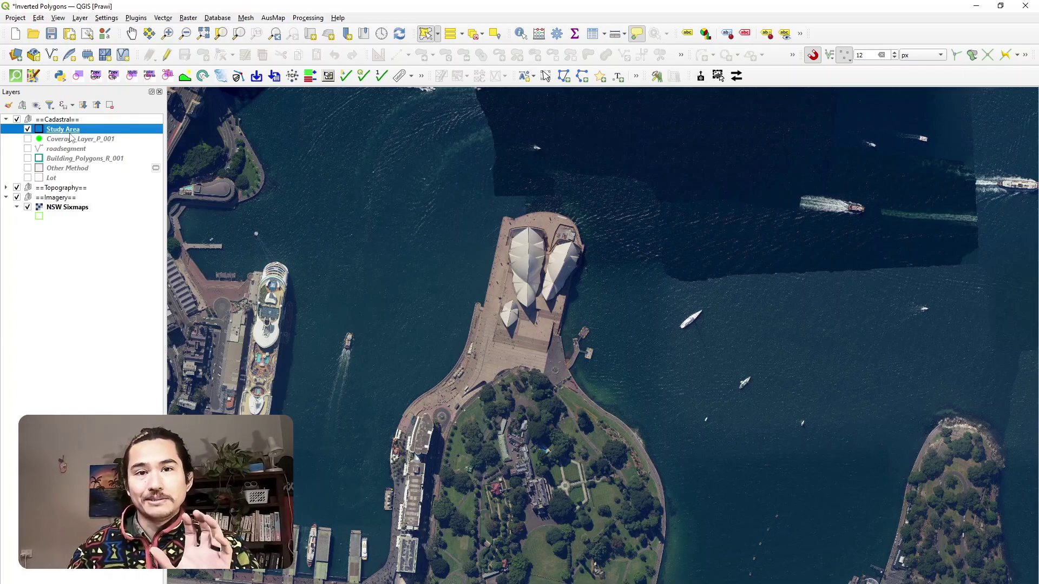
Step: Toggle editing on Study Area and trace a six-vertex polygon around the Opera House footprint
{"action": "left_click", "coordinate": [172, 57]}
{"action": "left_click", "coordinate": [203, 58]}
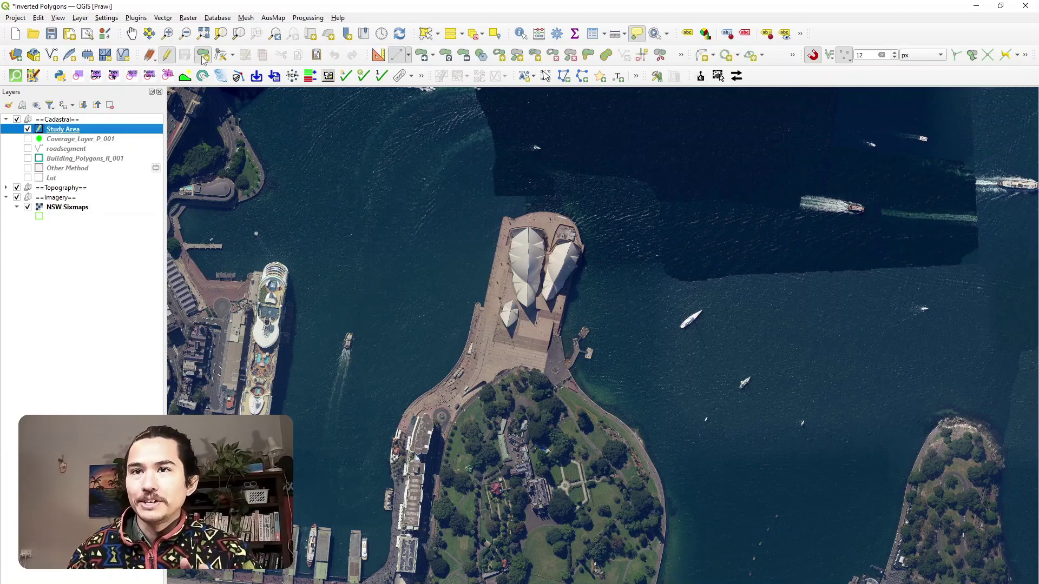
{"action": "left_click", "coordinate": [470, 323]}
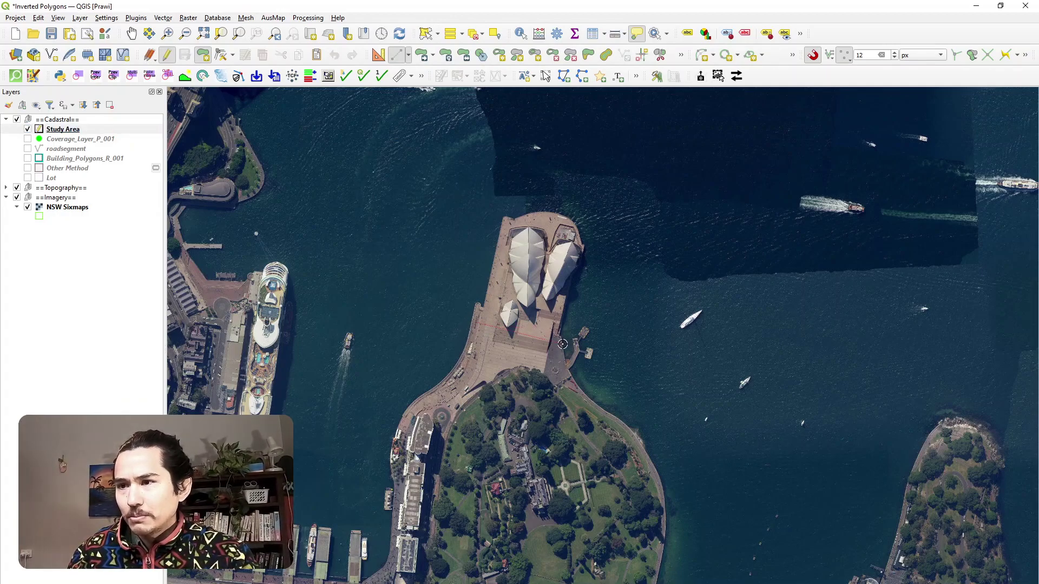
{"action": "left_click", "coordinate": [560, 337]}
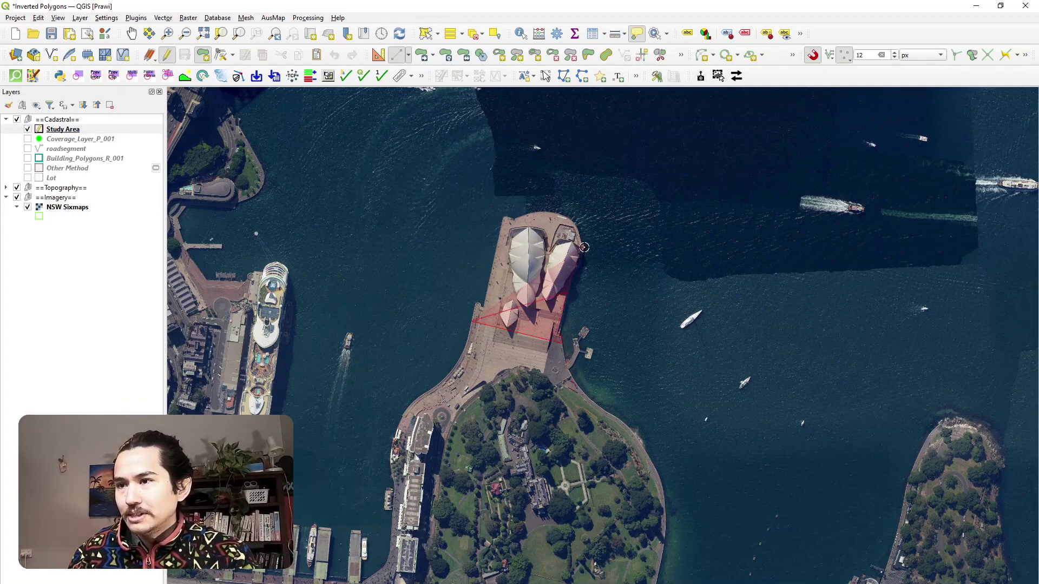
{"action": "left_click", "coordinate": [582, 237]}
{"action": "left_click", "coordinate": [568, 216]}
{"action": "left_click", "coordinate": [541, 211]}
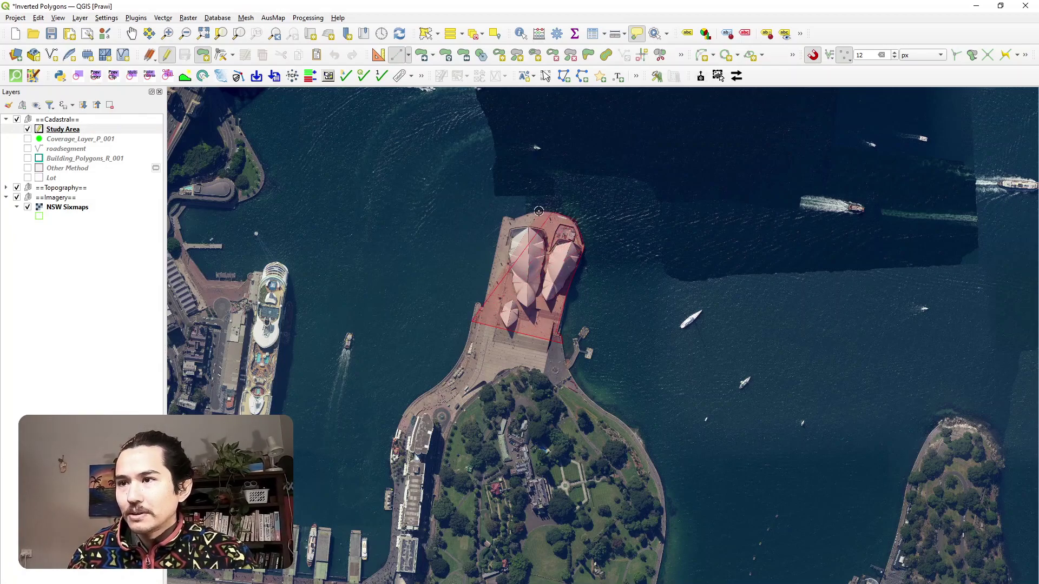
{"action": "left_click", "coordinate": [504, 217]}
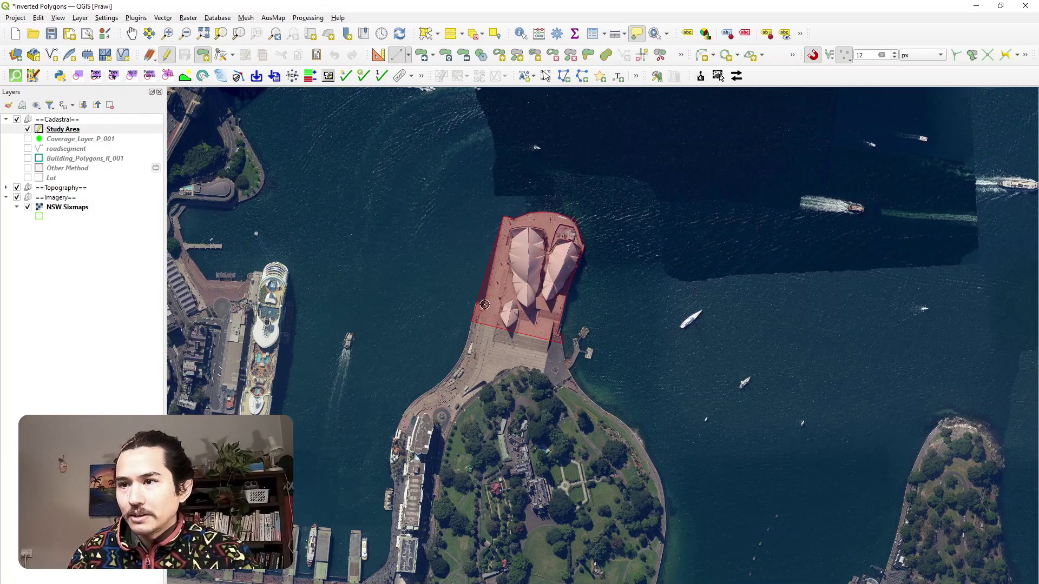
{"action": "right_click", "coordinate": [475, 303]}
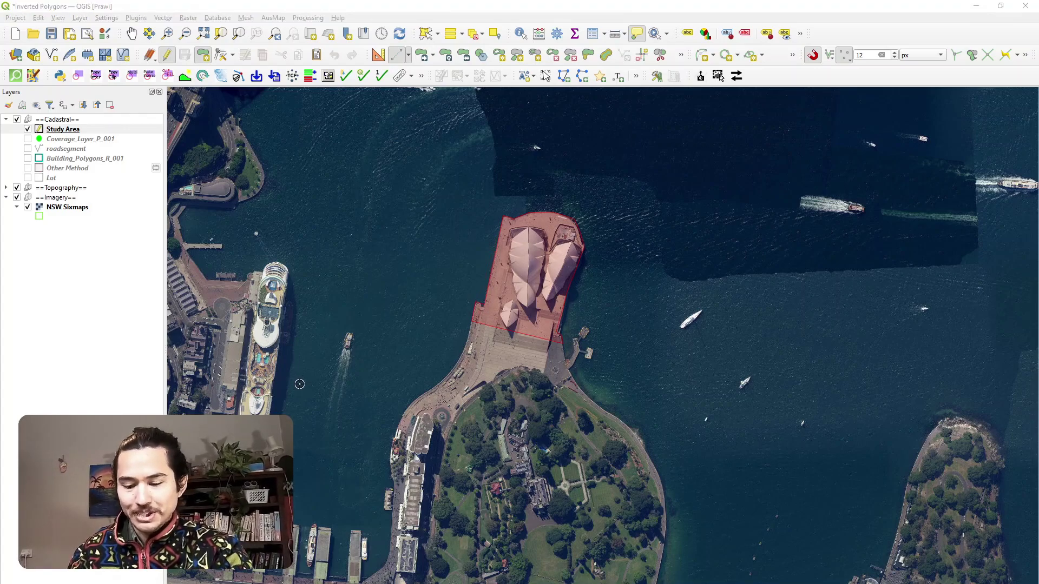
Step: Confirm the attribute dialog to keep the traced polygon as a Study Area feature
{"action": "key", "text": "Return"}
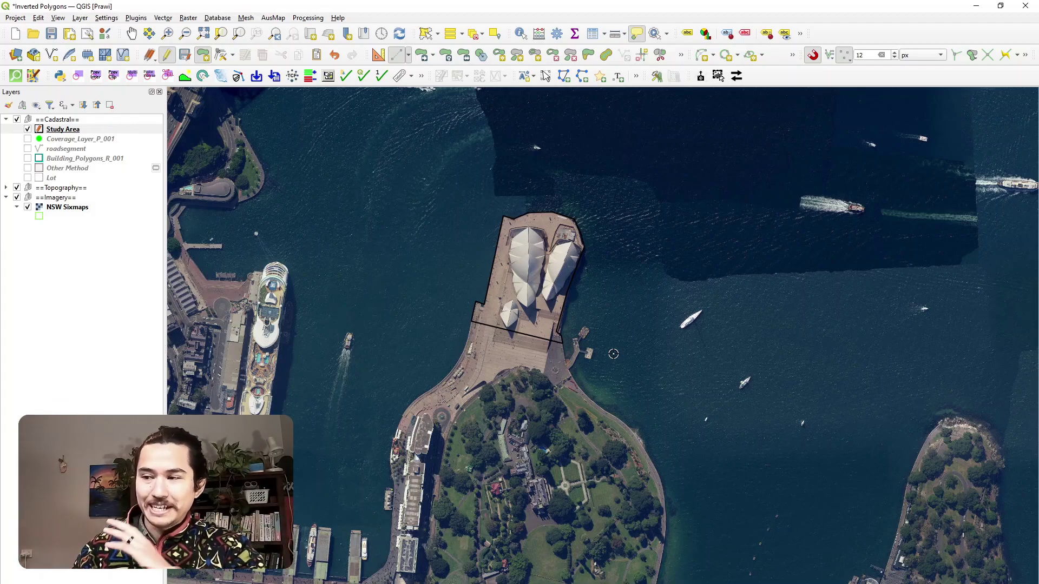
Step: In Study Area's symbology, duplicate the Simple Line outline layer and select the upper copy
{"action": "left_click", "coordinate": [84, 130]}
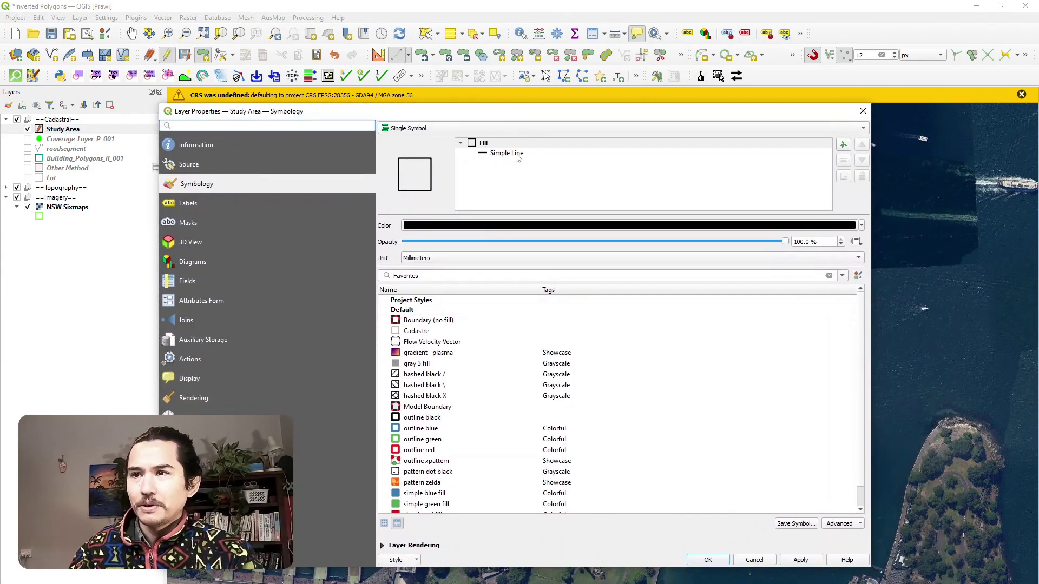
{"action": "left_click", "coordinate": [517, 154]}
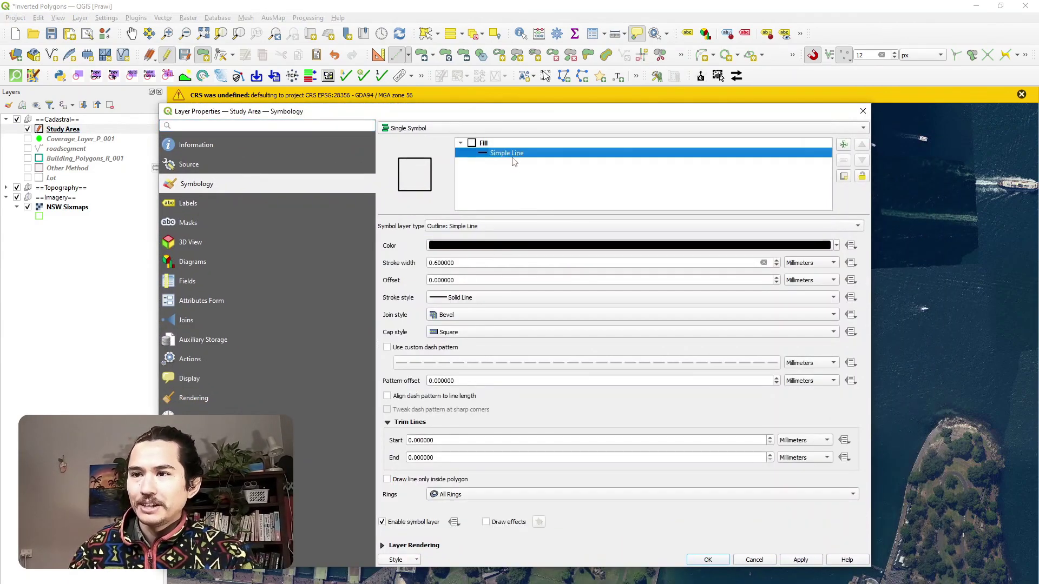
{"action": "left_click", "coordinate": [505, 143]}
{"action": "left_click", "coordinate": [503, 155]}
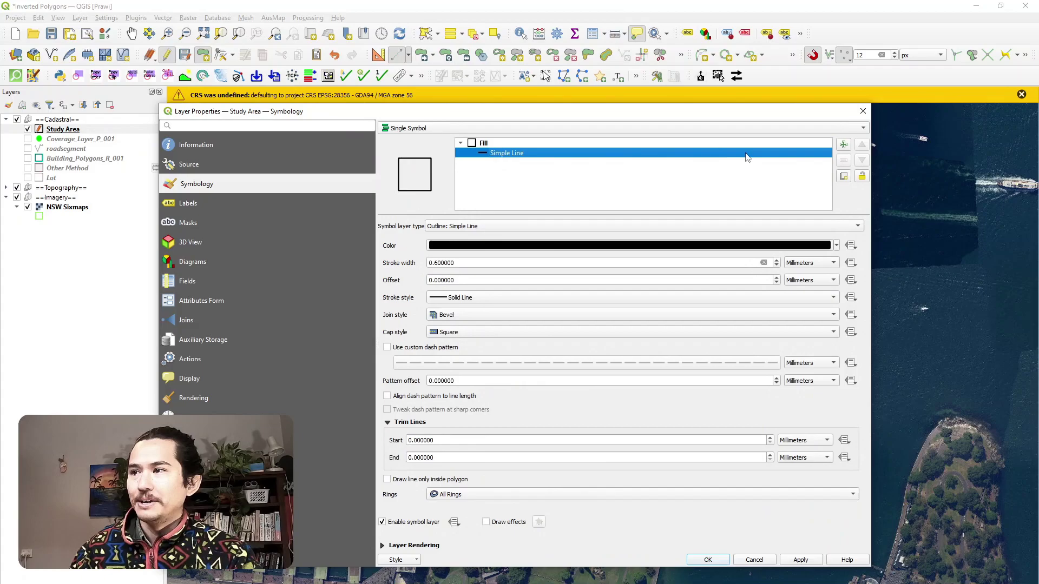
{"action": "left_click", "coordinate": [844, 176]}
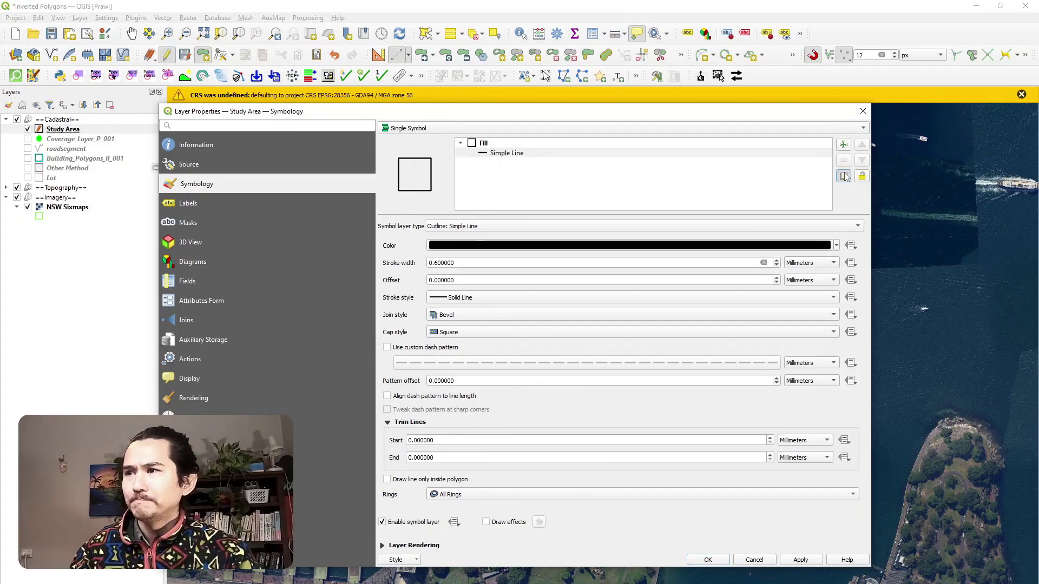
{"action": "left_click", "coordinate": [519, 165]}
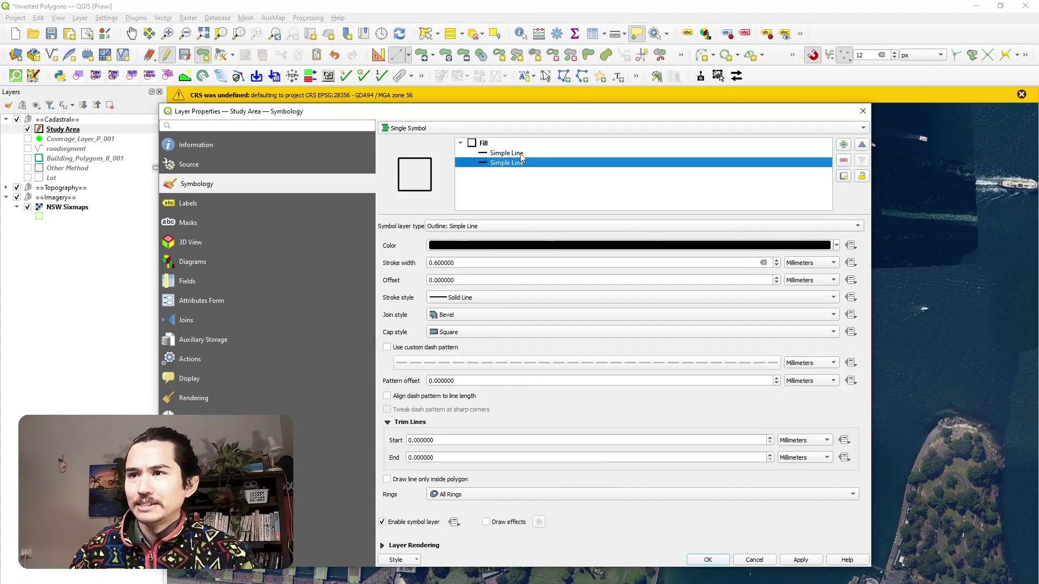
{"action": "left_click", "coordinate": [520, 154]}
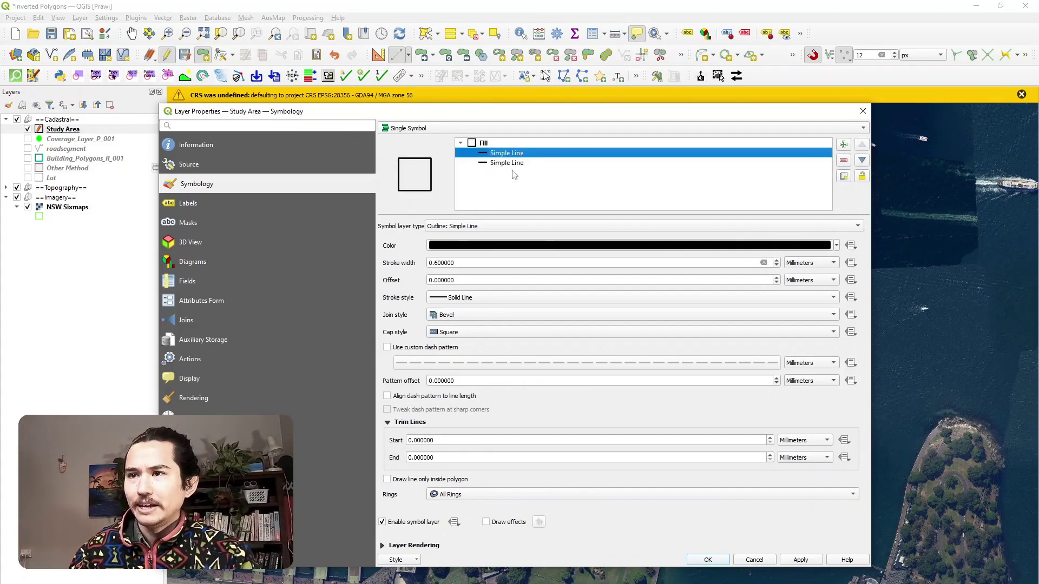
Step: Colour the upper Simple Line yellow (#ffff00) by raising red and green to 255
{"action": "left_click", "coordinate": [490, 250]}
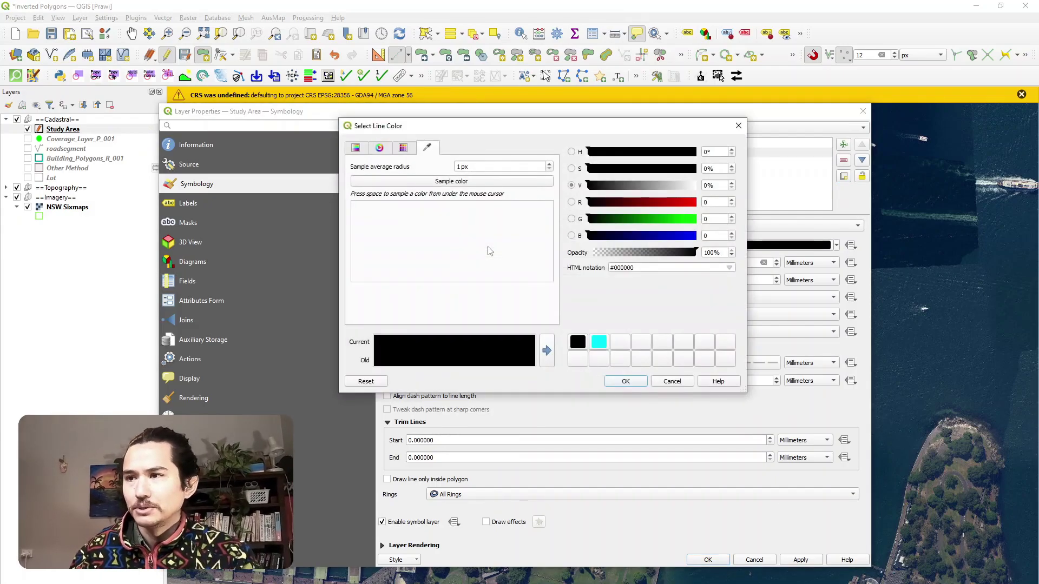
{"action": "left_click_drag", "start_coordinate": [628, 203], "coordinate": [709, 222]}
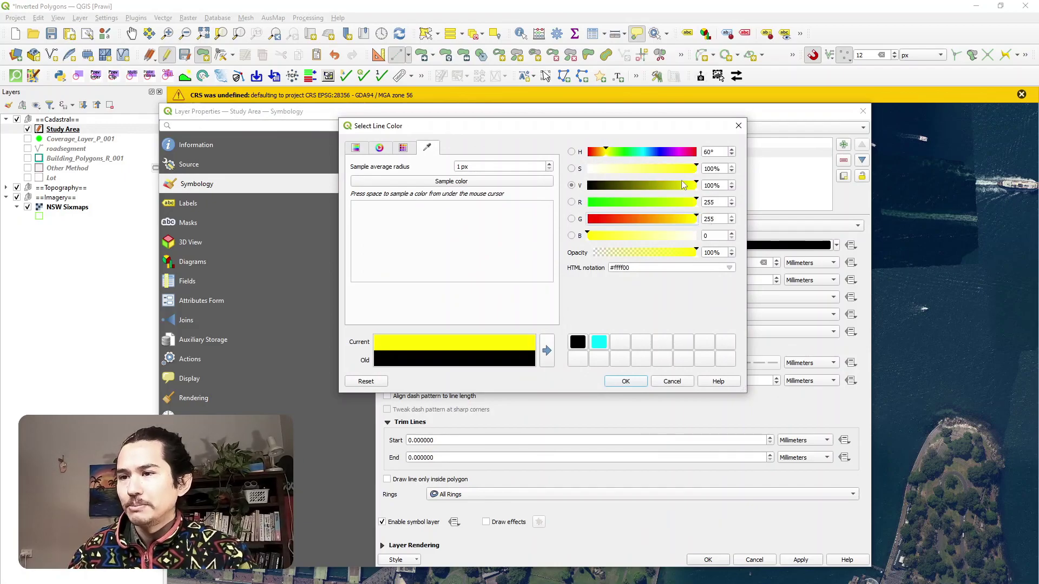
{"action": "left_click_drag", "start_coordinate": [661, 132], "coordinate": [794, 195]}
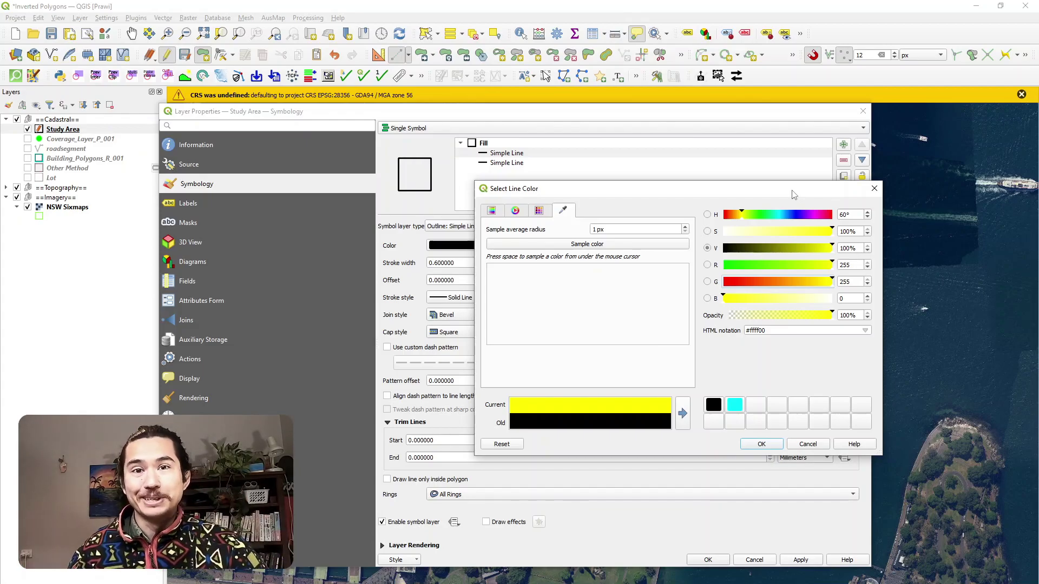
Step: Accept the yellow colour, set the lower black line's stroke width to 1 mm, and apply
{"action": "left_click", "coordinate": [762, 444]}
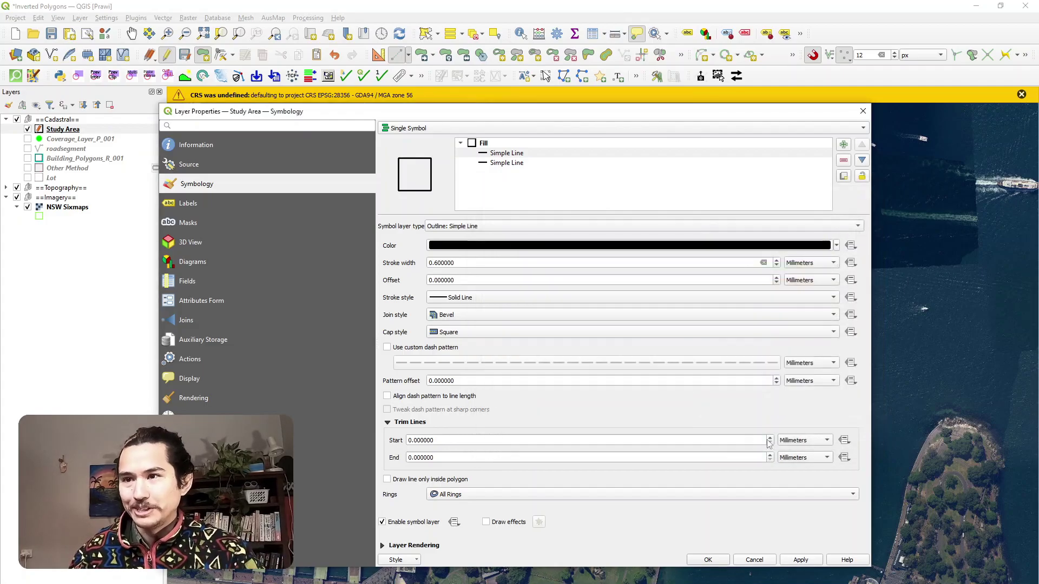
{"action": "left_click", "coordinate": [583, 163]}
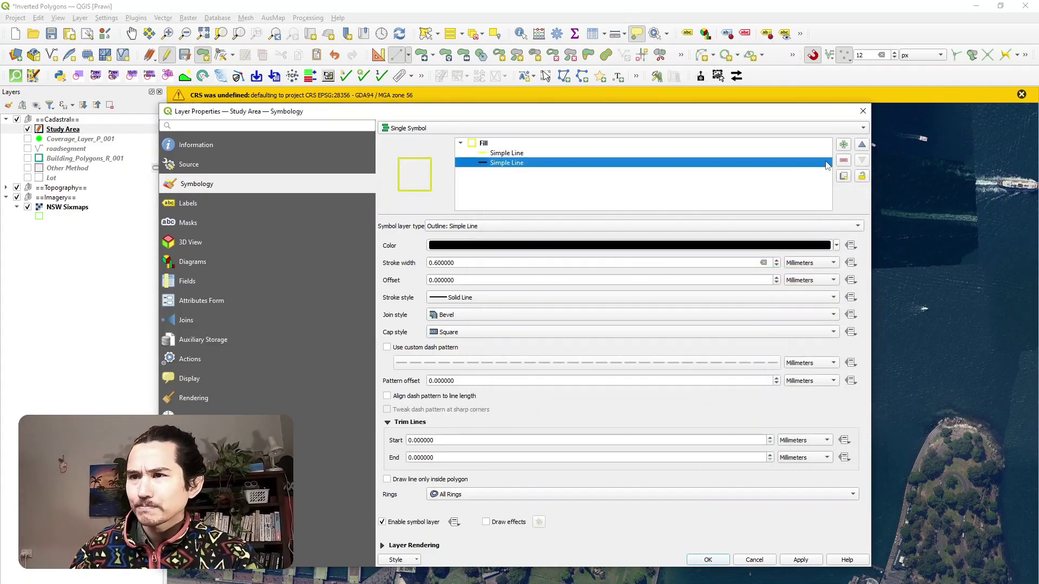
{"action": "double_click", "coordinate": [529, 262]}
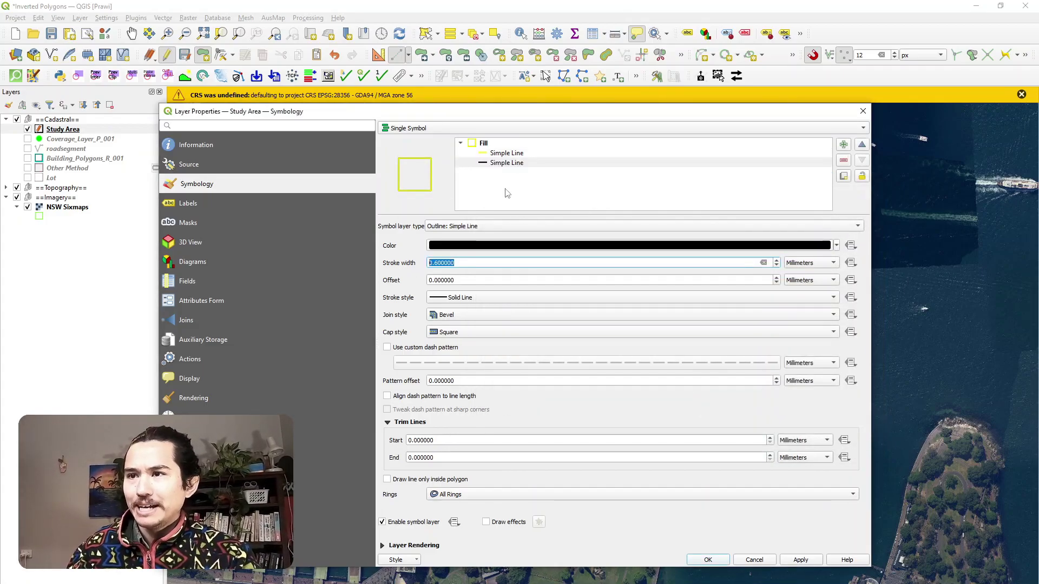
{"action": "type", "text": "1"}
{"action": "left_click", "coordinate": [518, 154]}
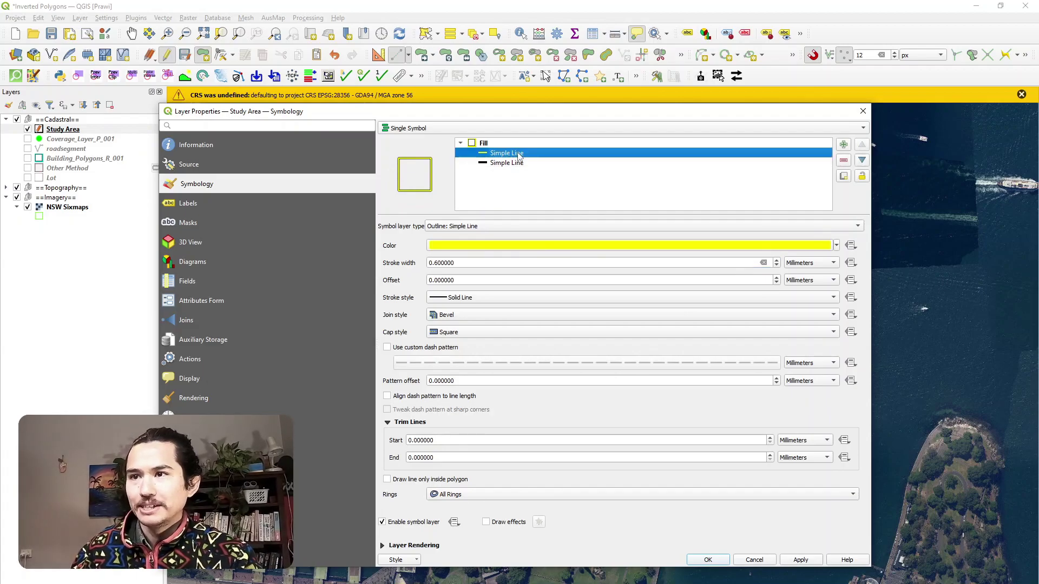
{"action": "left_click", "coordinate": [716, 561]}
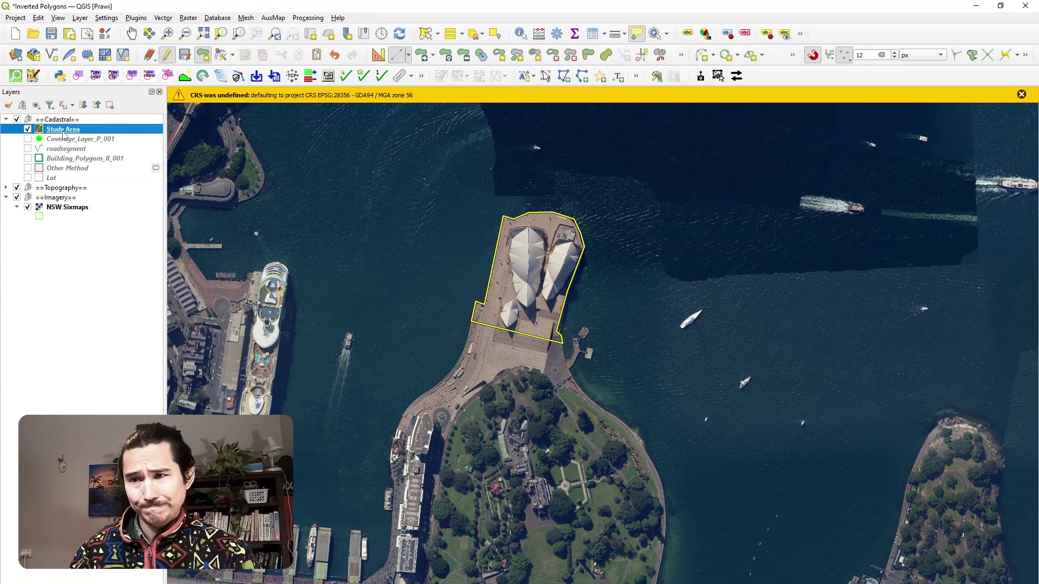
Step: Set the yellow Simple Line's stroke style to Dash Dot Line and close the layer properties
{"action": "double_click", "coordinate": [63, 129]}
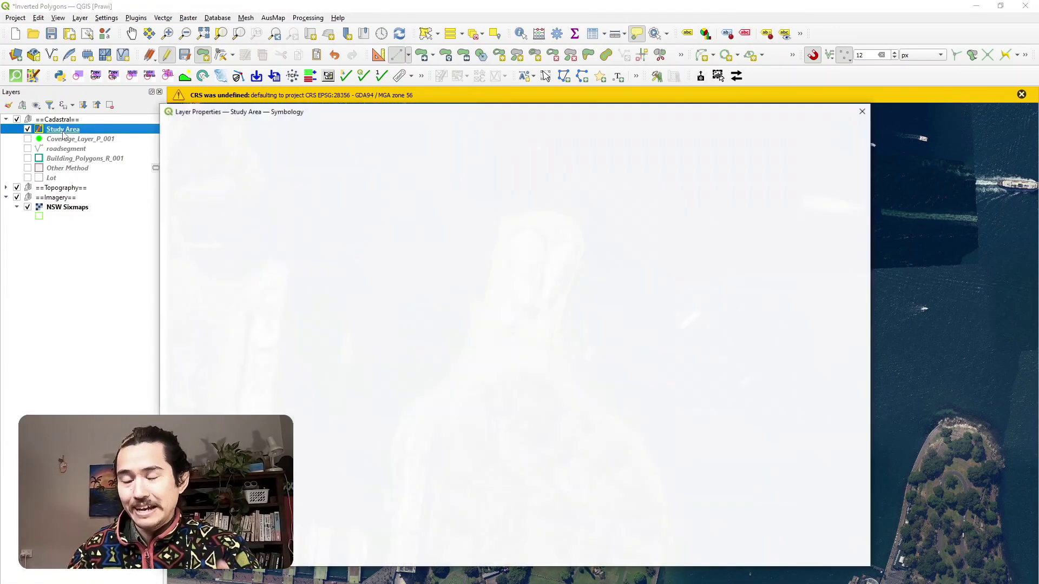
{"action": "left_click", "coordinate": [508, 154]}
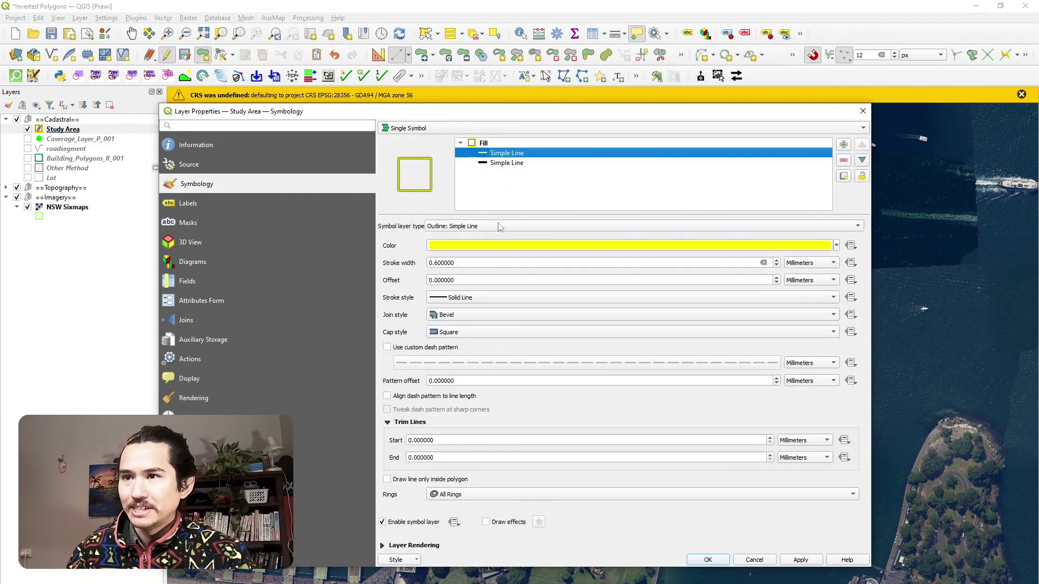
{"action": "left_click", "coordinate": [467, 302]}
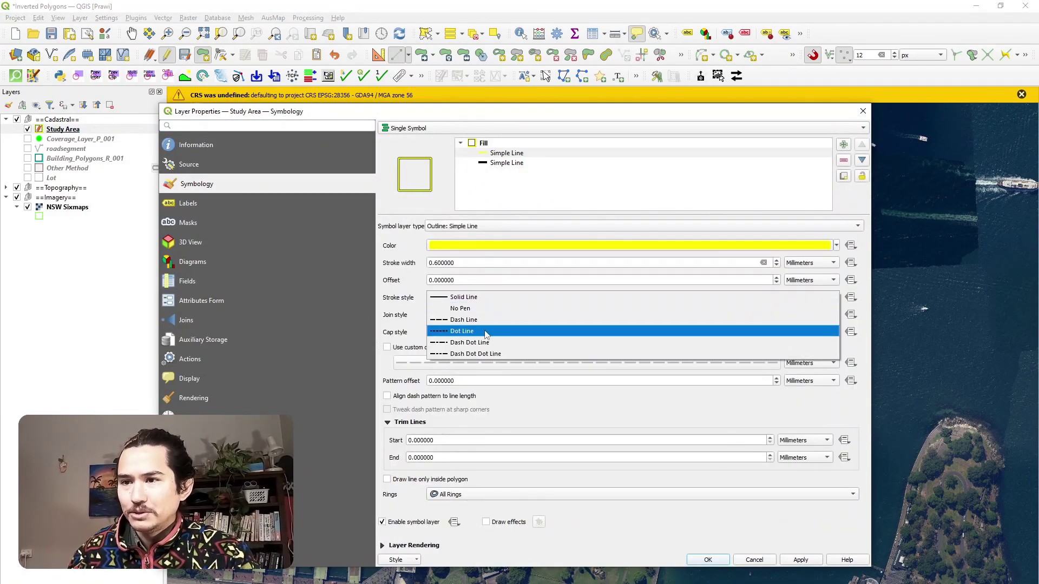
{"action": "left_click", "coordinate": [504, 344]}
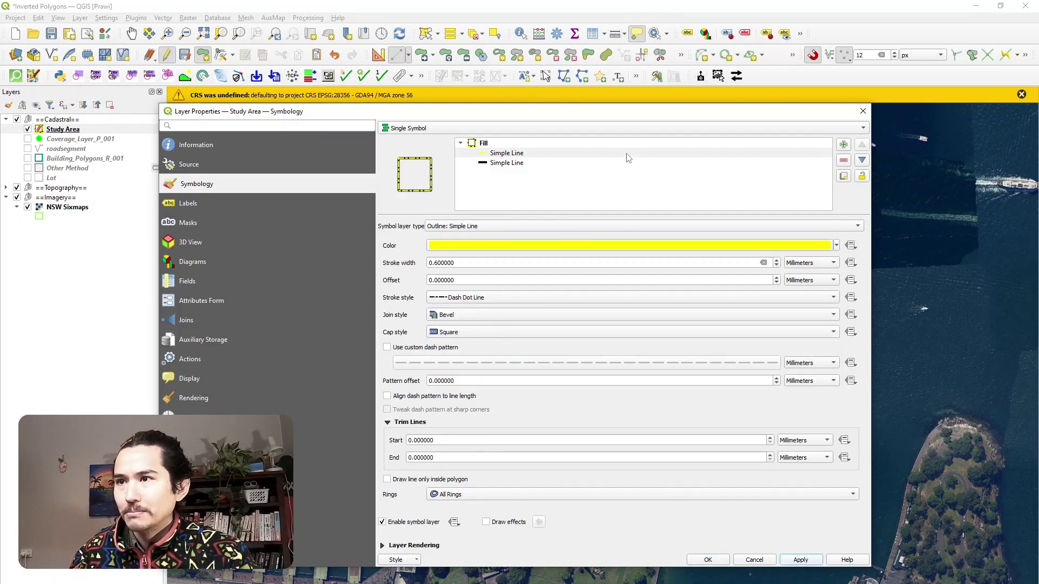
{"action": "left_click_drag", "start_coordinate": [622, 115], "coordinate": [654, 143]}
{"action": "key", "text": "Return"}
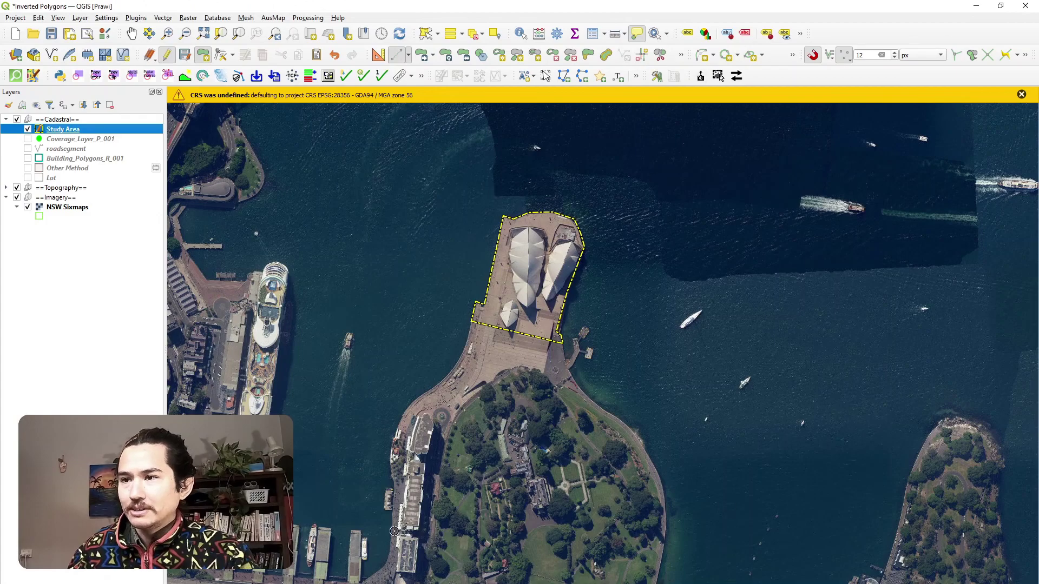
Step: Dismiss the CRS warning and switch the Study Area renderer to Inverted Polygons
{"action": "left_click", "coordinate": [1022, 94]}
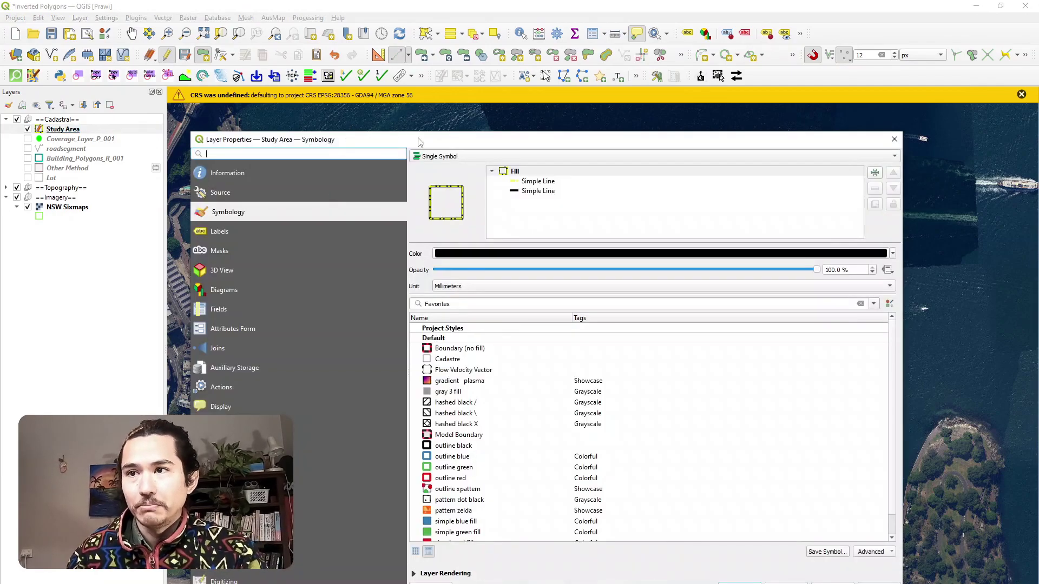
{"action": "left_click", "coordinate": [431, 113]}
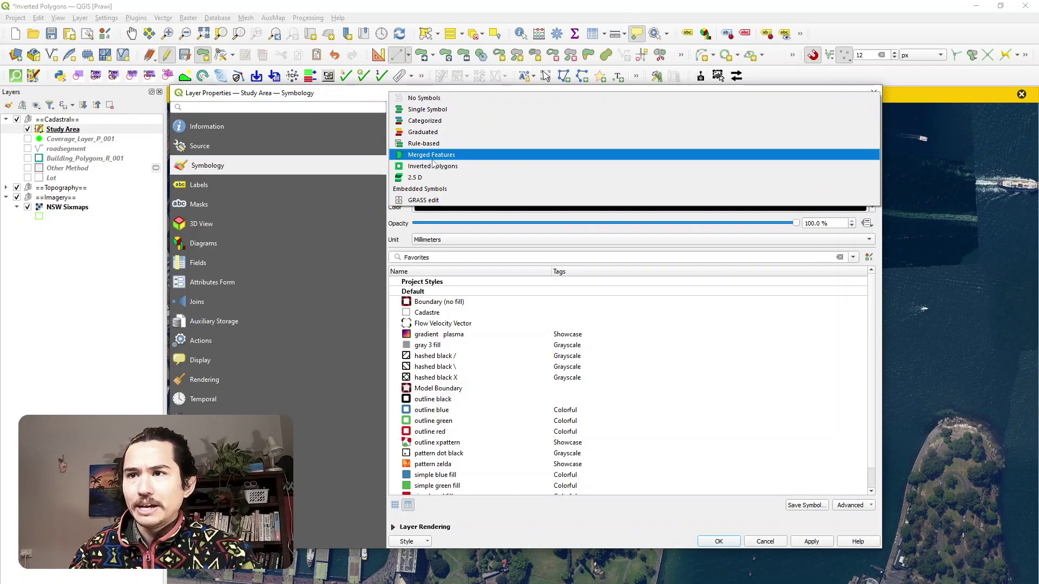
{"action": "key", "text": "Escape"}
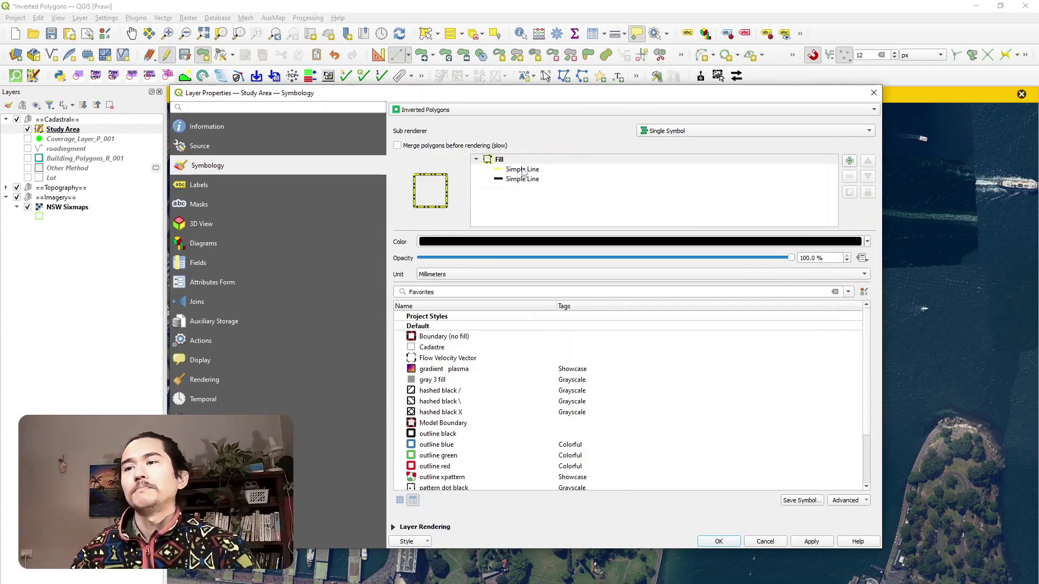
Step: Add a Simple Fill symbol layer coloured grey #a0a0a4 and apply it to the map
{"action": "left_click", "coordinate": [850, 161]}
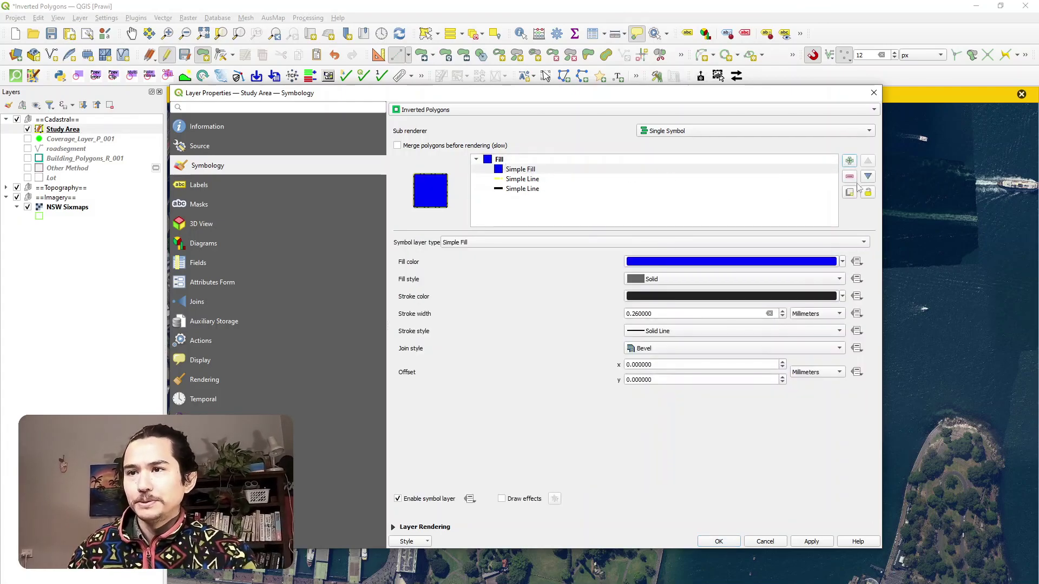
{"action": "left_click", "coordinate": [528, 170]}
{"action": "left_click", "coordinate": [686, 262]}
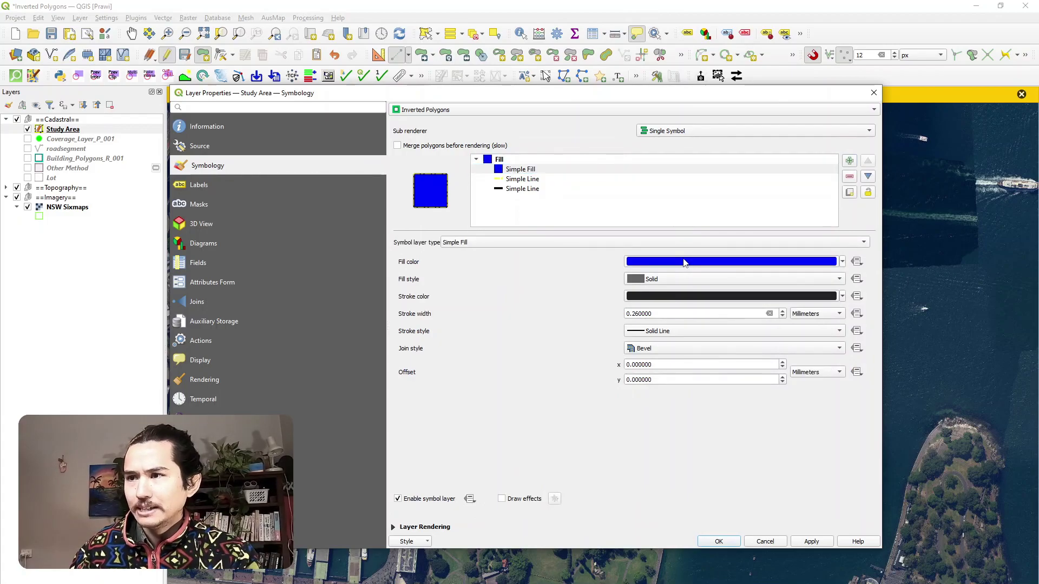
{"action": "left_click_drag", "start_coordinate": [777, 234], "coordinate": [750, 232]}
{"action": "left_click", "coordinate": [783, 249]}
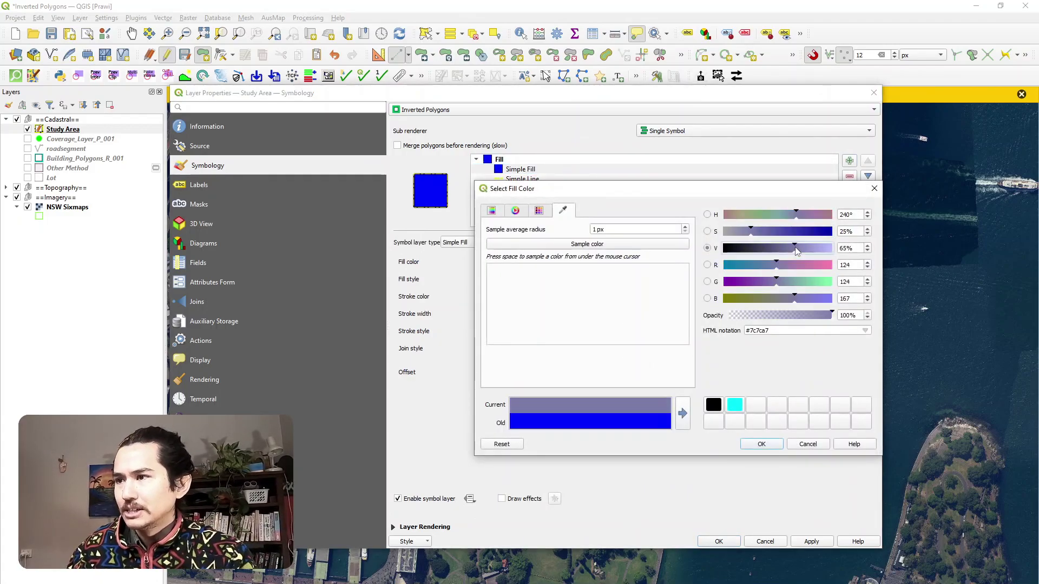
{"action": "scroll", "coordinate": [752, 240], "scroll_direction": "down", "scroll_amount": 10}
{"action": "left_click", "coordinate": [746, 233]}
{"action": "scroll", "coordinate": [746, 237], "scroll_direction": "down", "scroll_amount": 10}
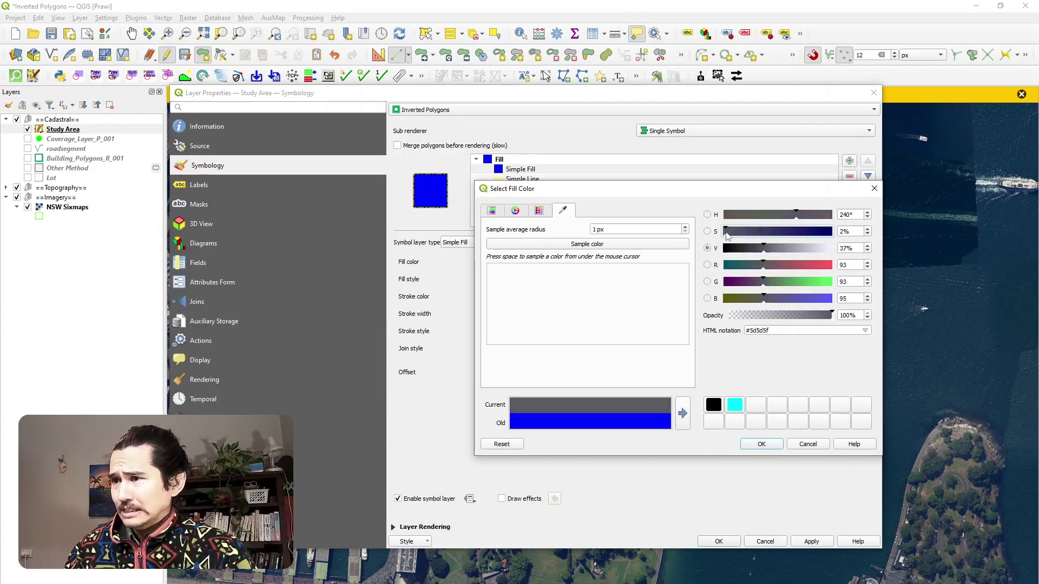
{"action": "left_click_drag", "start_coordinate": [763, 250], "coordinate": [795, 252]}
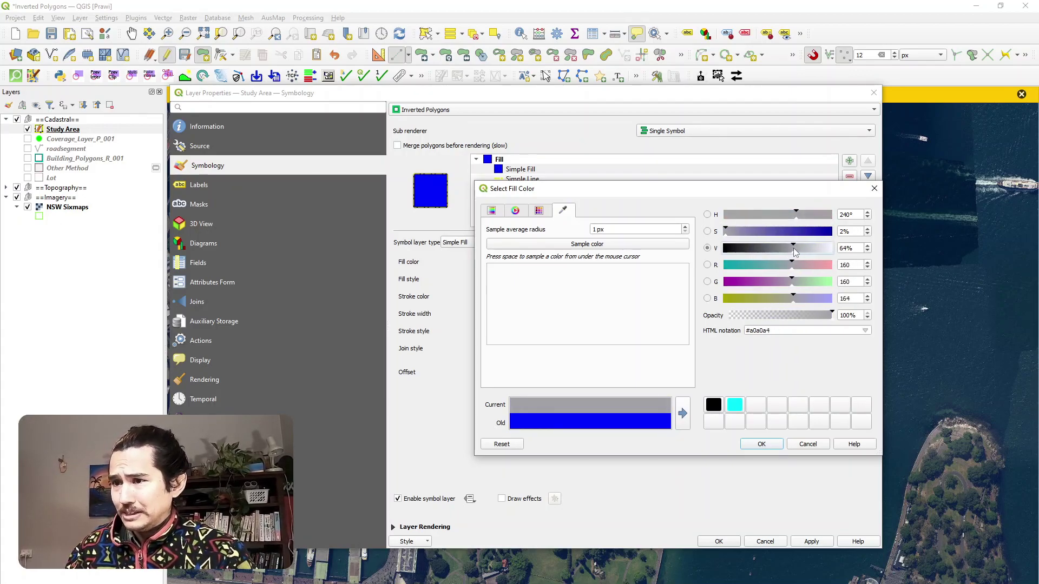
{"action": "left_click", "coordinate": [763, 445]}
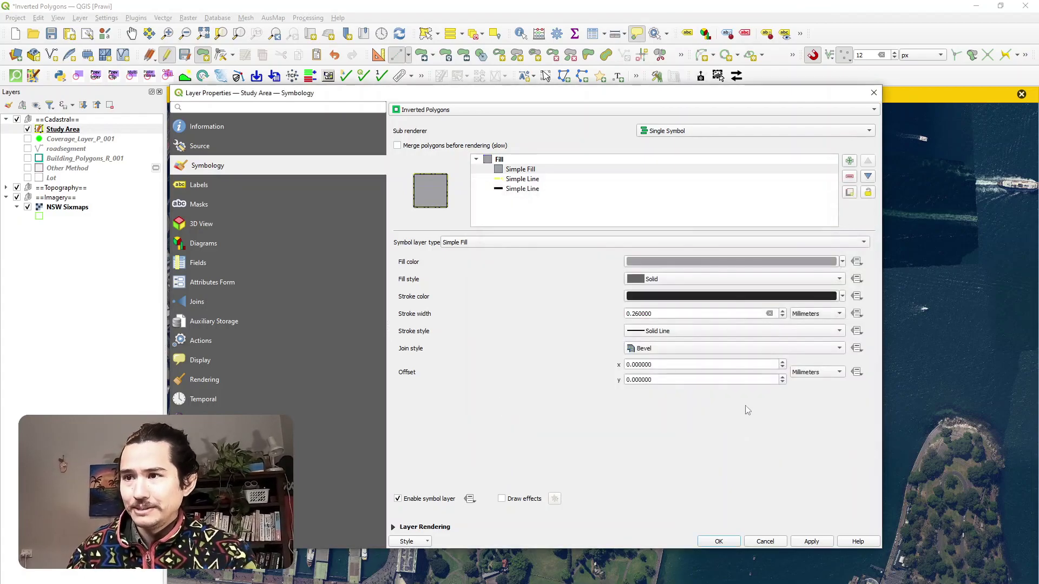
{"action": "left_click", "coordinate": [819, 542]}
{"action": "left_click_drag", "start_coordinate": [534, 92], "coordinate": [581, 379]}
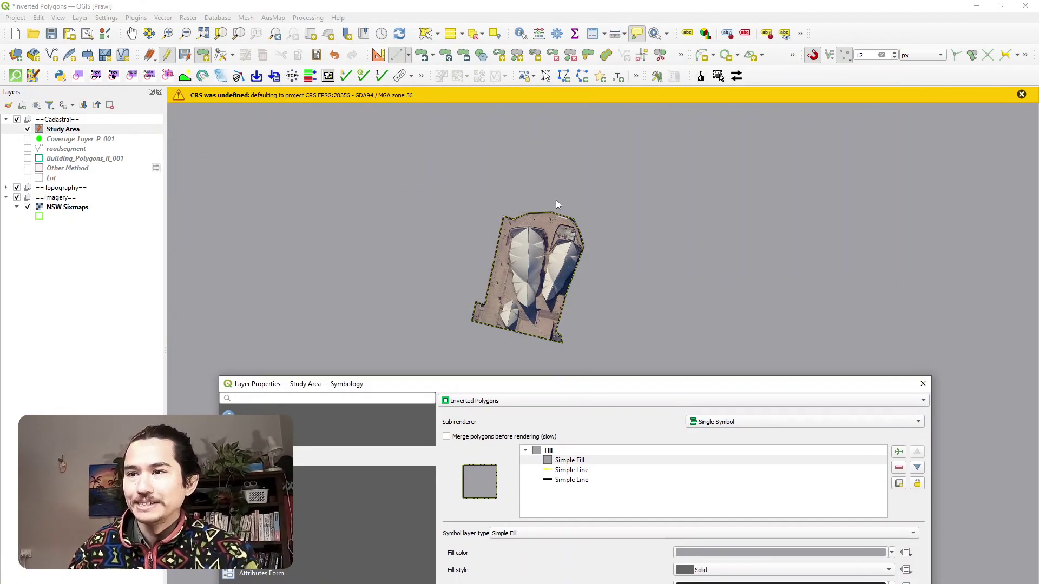
Step: Move the Simple Fill layer to the bottom, beneath both outline lines
{"action": "left_click", "coordinate": [569, 461]}
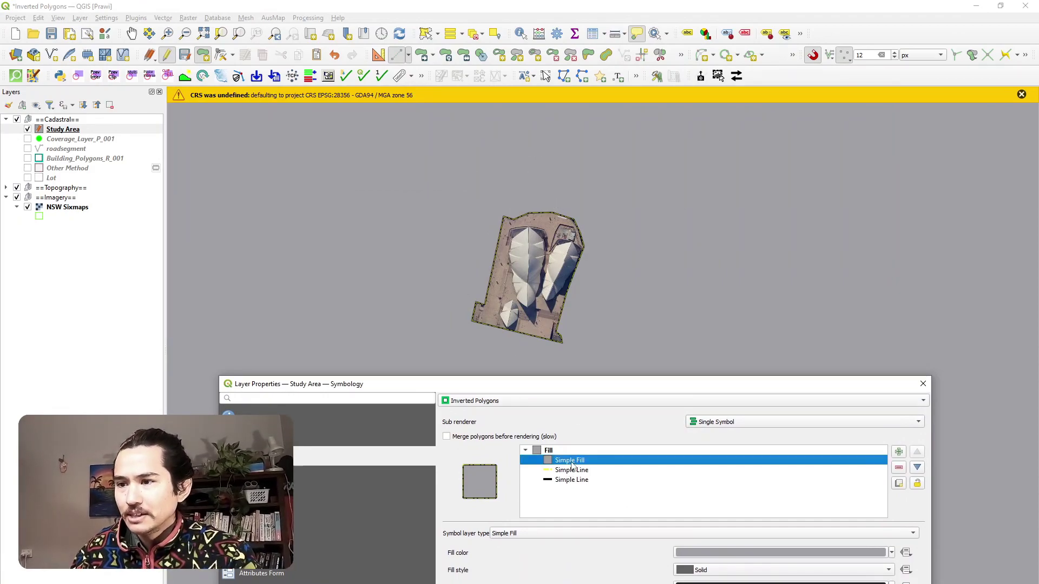
{"action": "left_click", "coordinate": [916, 468]}
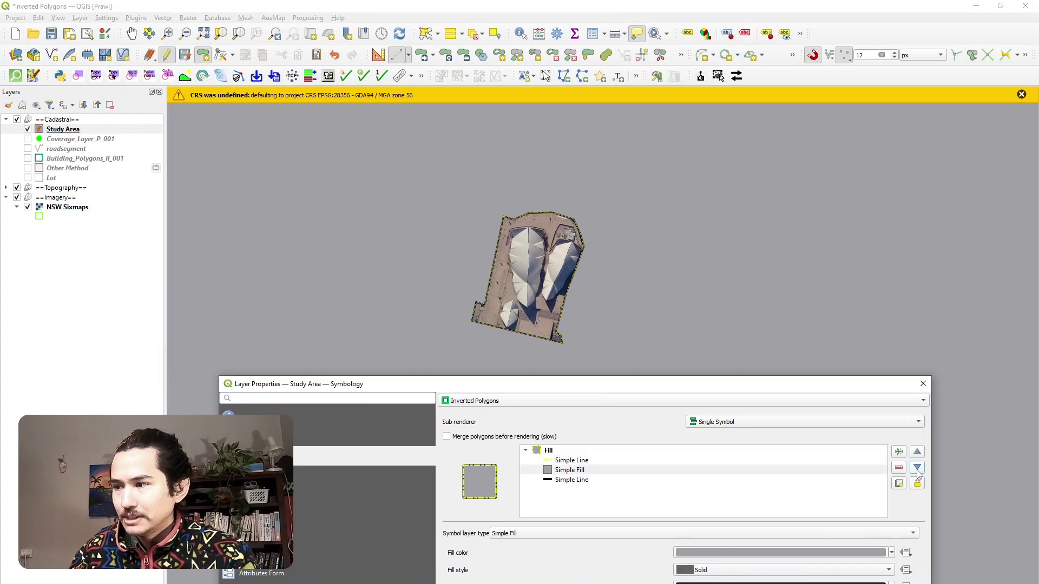
{"action": "left_click", "coordinate": [917, 470]}
{"action": "left_click_drag", "start_coordinate": [778, 384], "coordinate": [744, 177]}
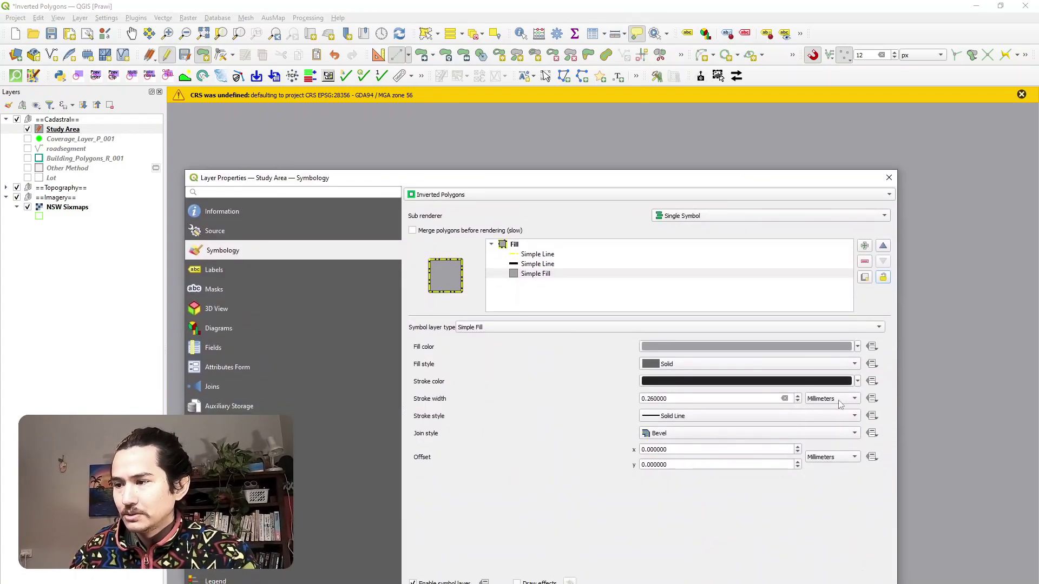
{"action": "left_click_drag", "start_coordinate": [650, 181], "coordinate": [669, 420]}
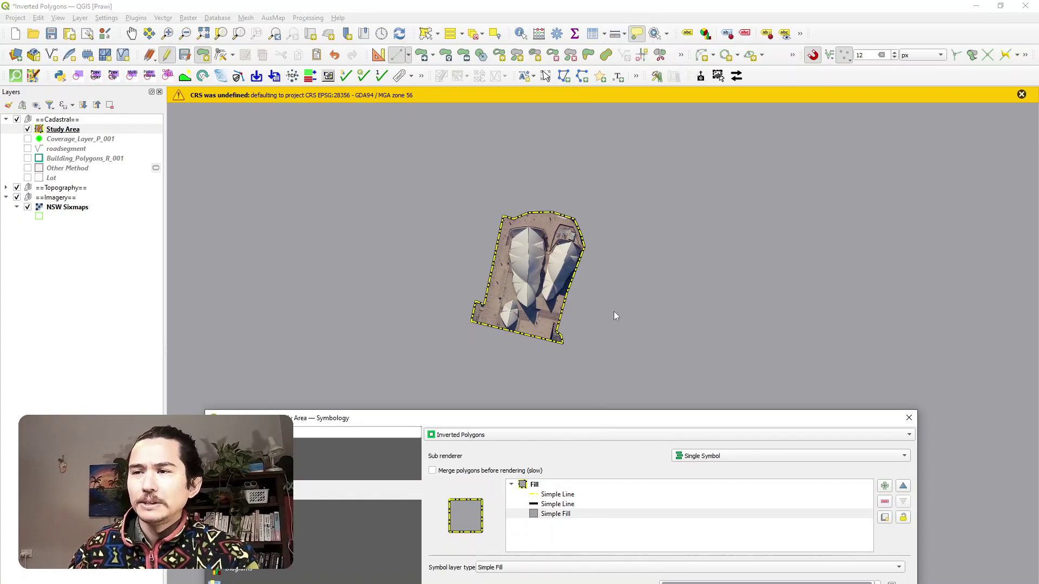
{"action": "left_click_drag", "start_coordinate": [580, 418], "coordinate": [568, 173]}
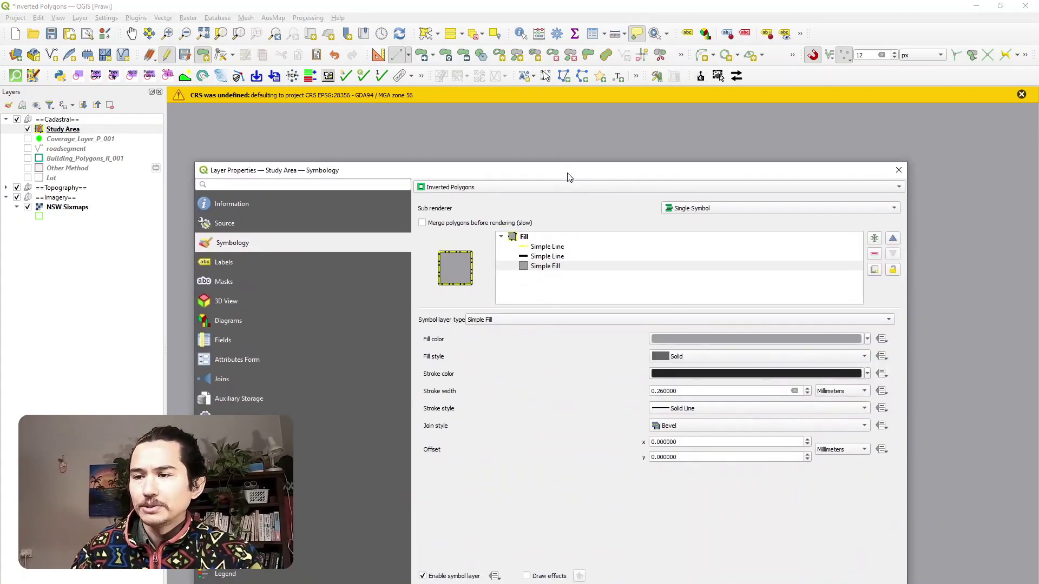
Step: Set the grey fill's opacity to 70% and apply the layer properties
{"action": "left_click", "coordinate": [682, 338]}
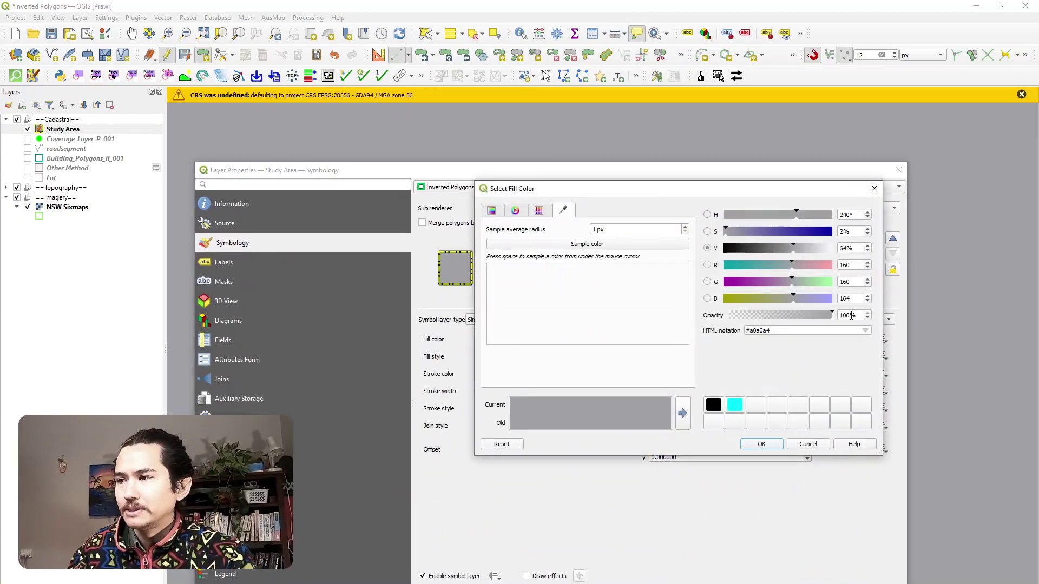
{"action": "key", "text": "ctrl+a"}
{"action": "type", "text": "70"}
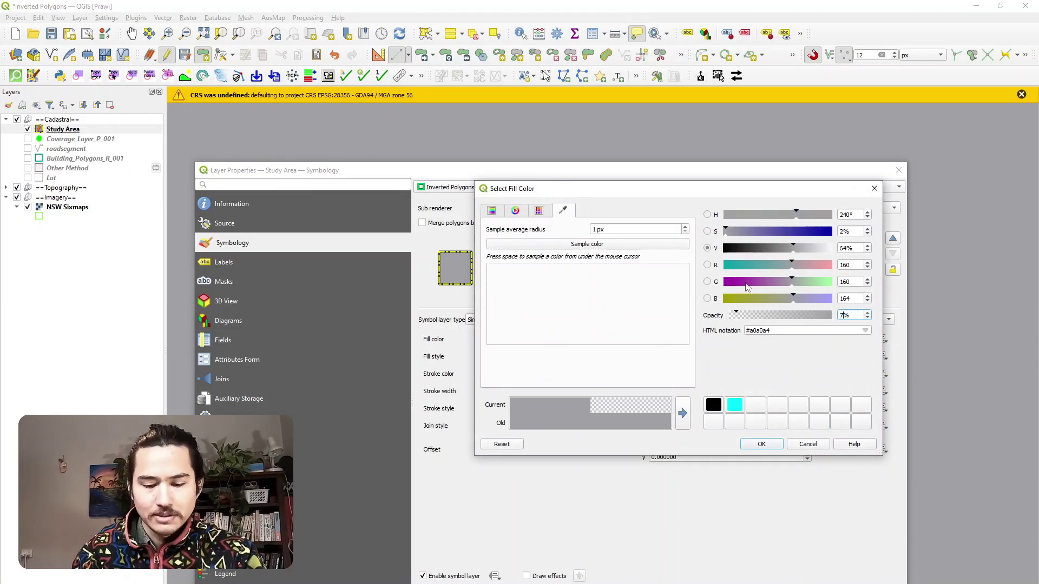
{"action": "left_click", "coordinate": [753, 447]}
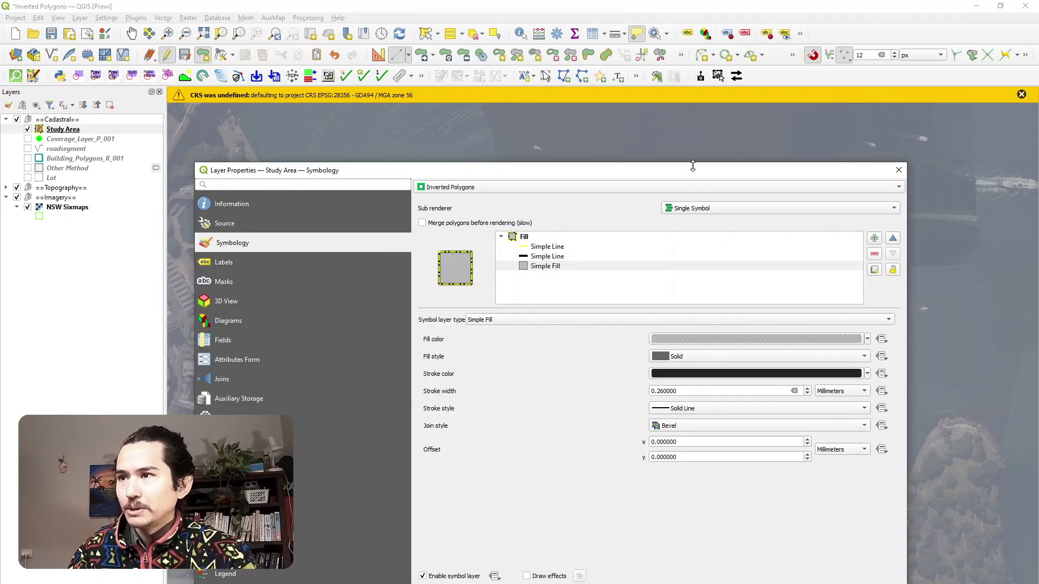
{"action": "left_click_drag", "start_coordinate": [693, 163], "coordinate": [676, 66]}
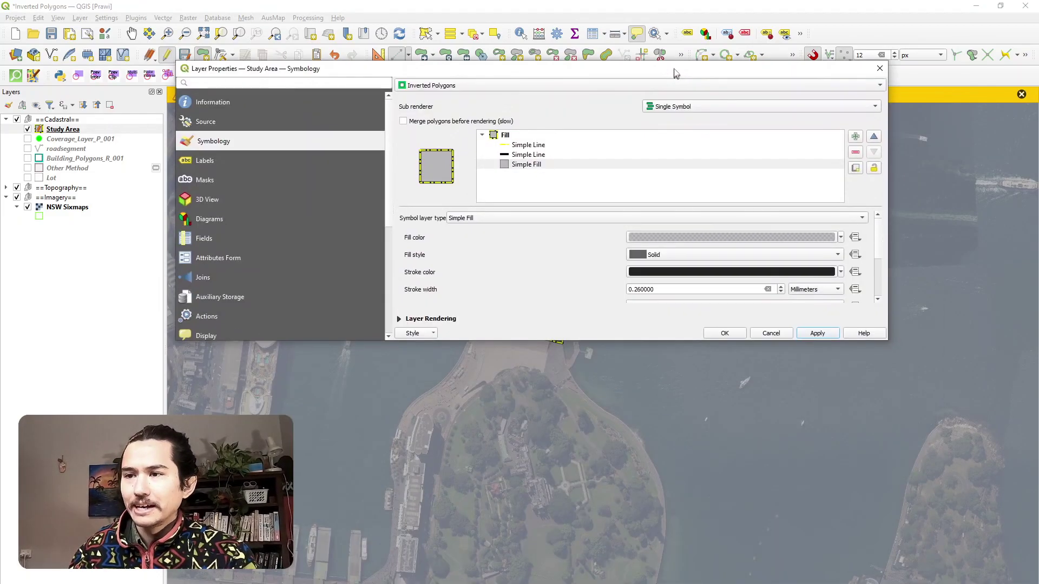
{"action": "left_click", "coordinate": [728, 333]}
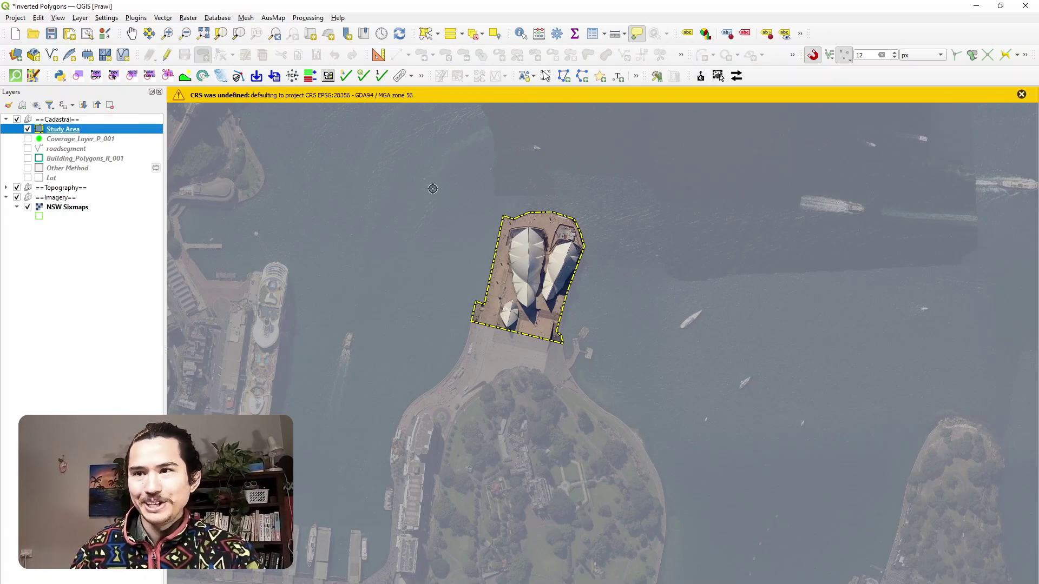
{"action": "key", "text": "space"}
{"action": "scroll", "coordinate": [428, 188], "scroll_direction": "down", "scroll_amount": 2}
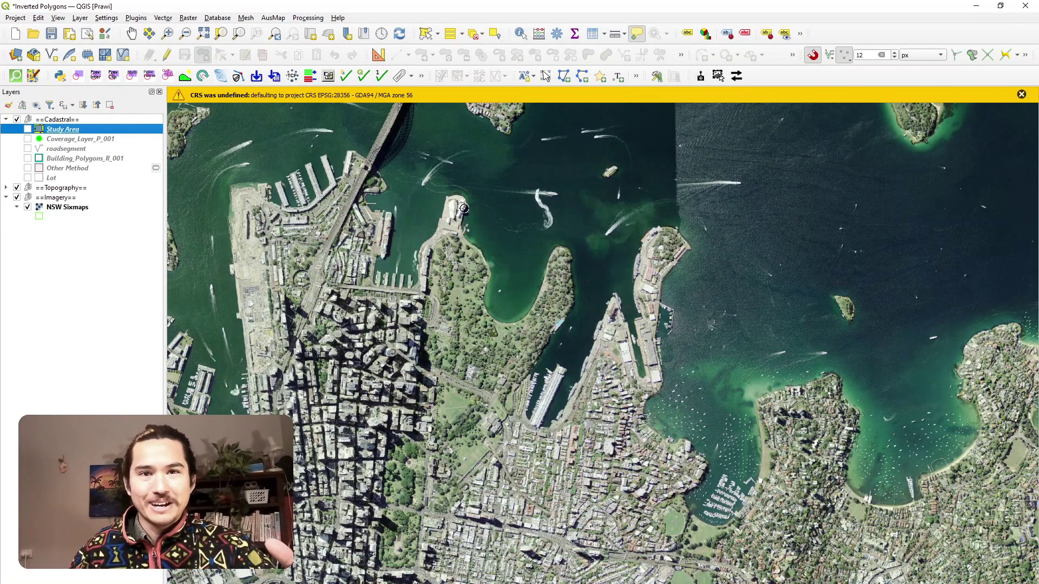
{"action": "scroll", "coordinate": [445, 199], "scroll_direction": "up", "scroll_amount": 1}
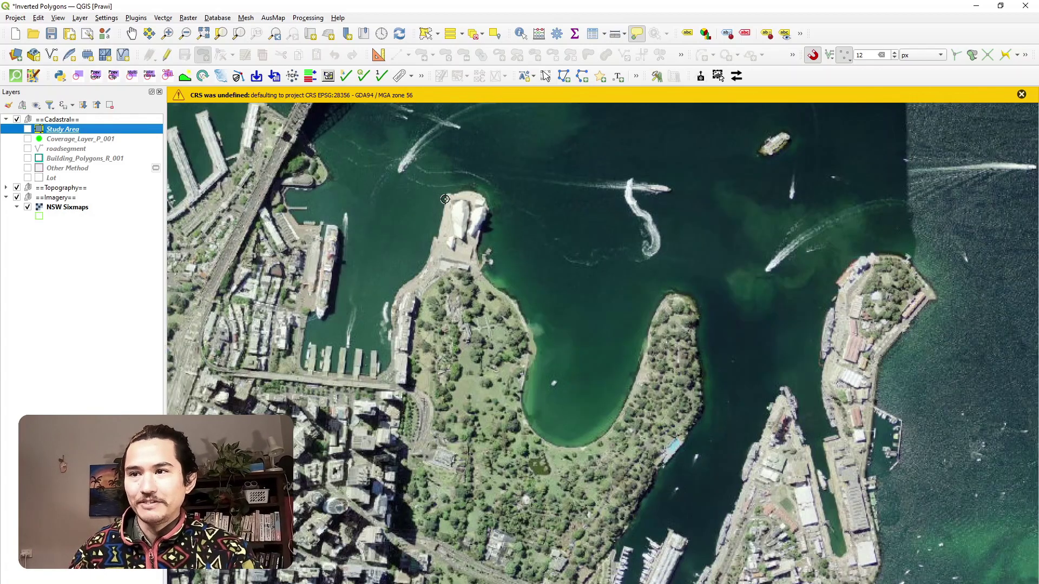
{"action": "left_click", "coordinate": [58, 131]}
{"action": "key", "text": "space"}
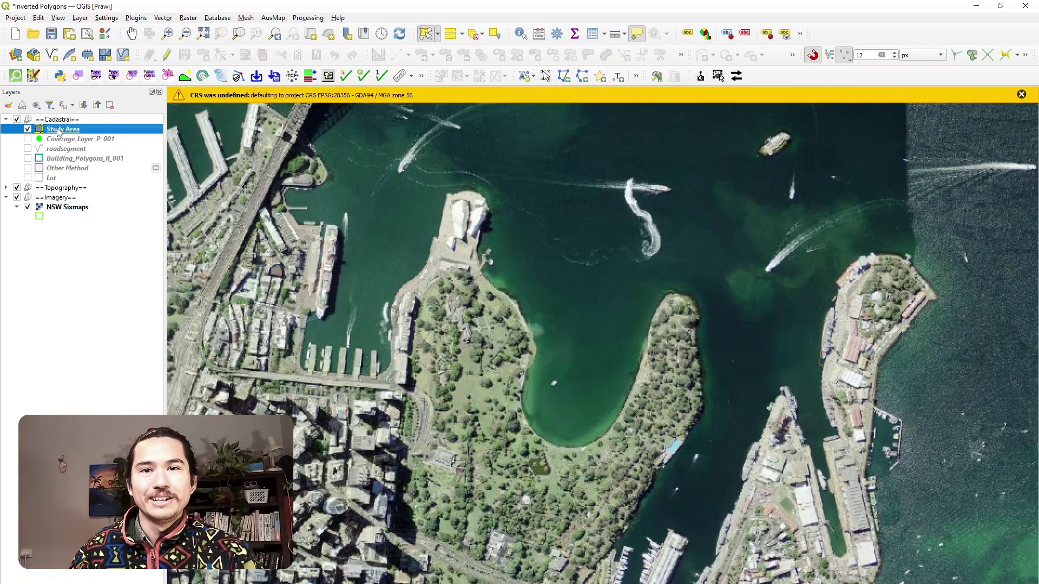